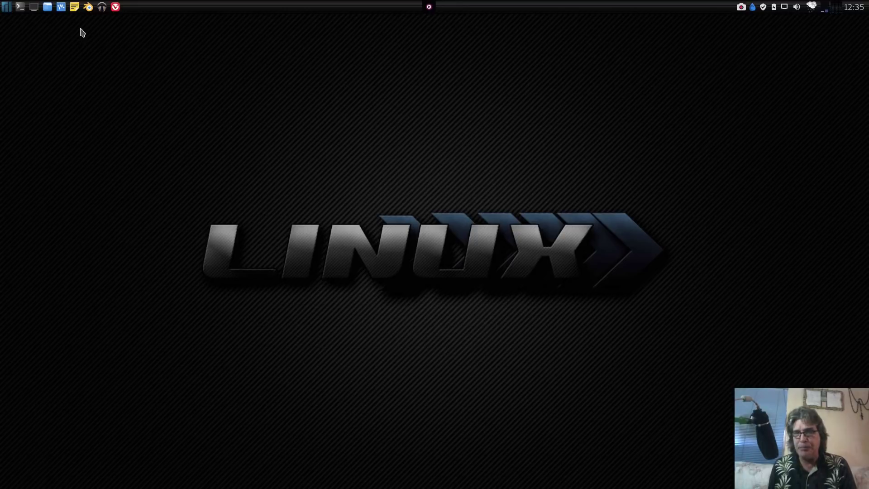
Show the system information in the drop-down terminal and hide the terminal again.
click(22, 9)
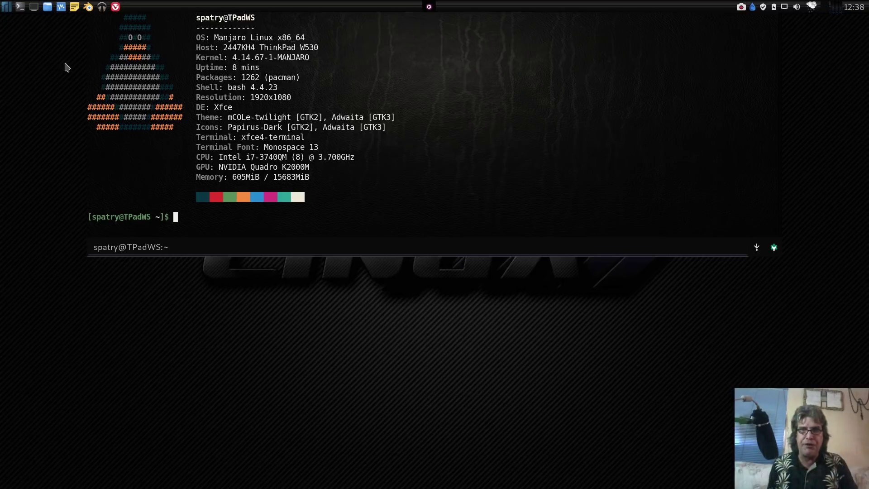
click(171, 333)
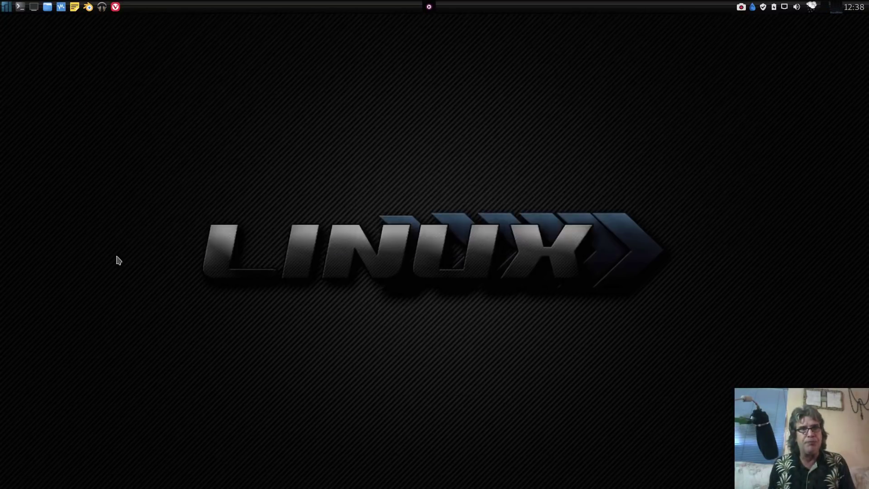
Open the file manager, move its window to the lower corner of the desktop and browse to /Storage/SteamLibrary/steamapps.
click(48, 8)
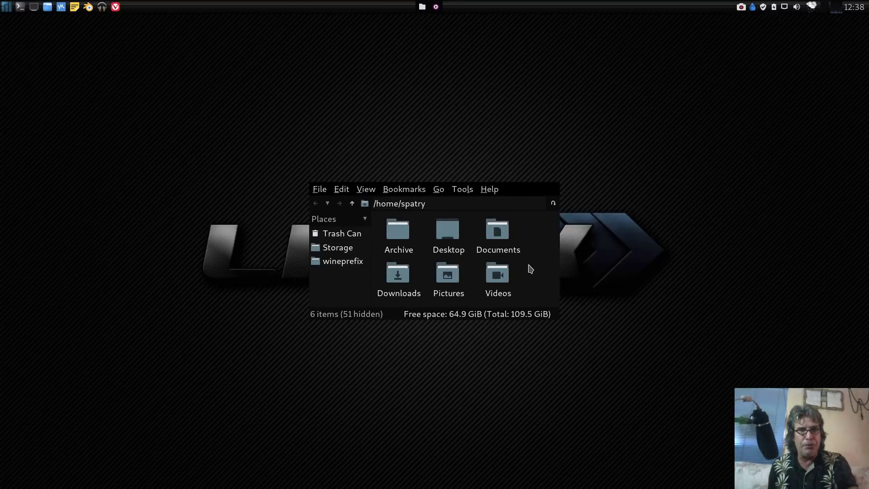
drag(530, 269, 229, 427)
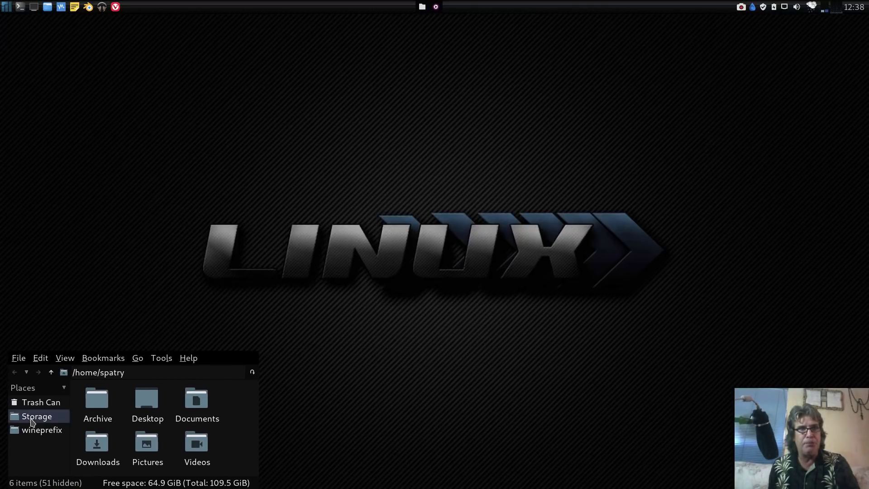
click(32, 421)
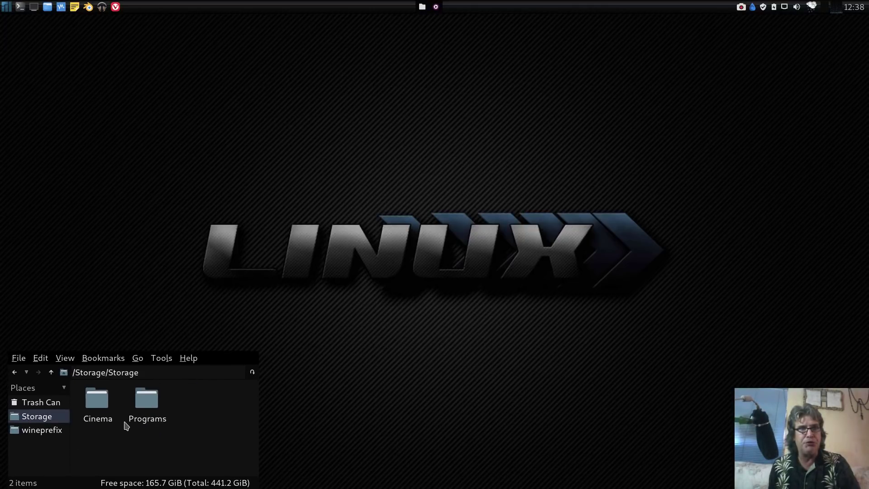
click(51, 372)
double_click(149, 402)
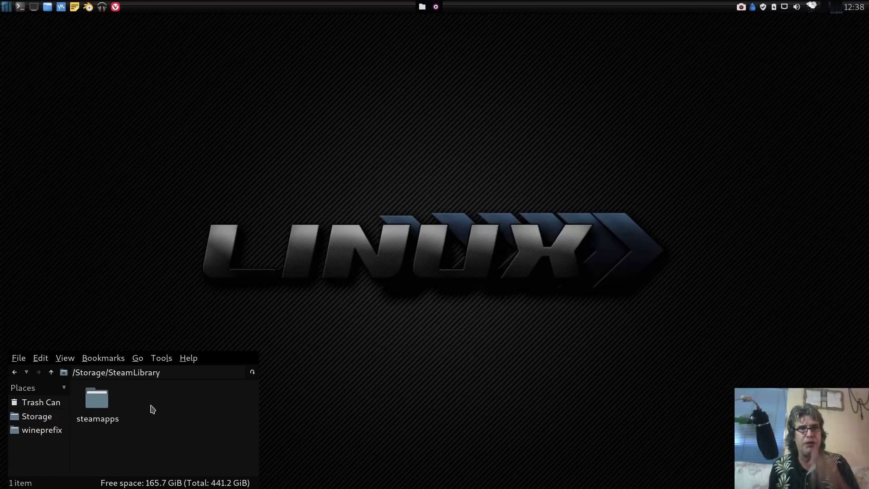
double_click(93, 401)
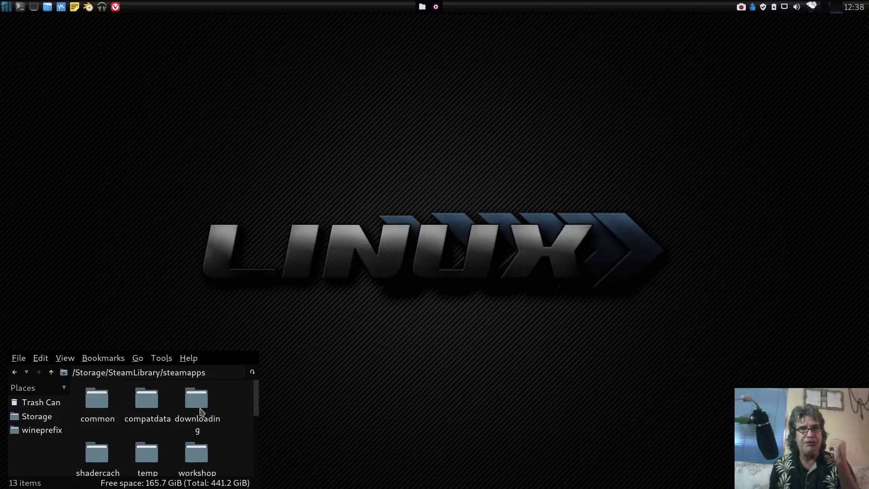
scroll(179, 406, down, 1)
scroll(179, 406, up, 1)
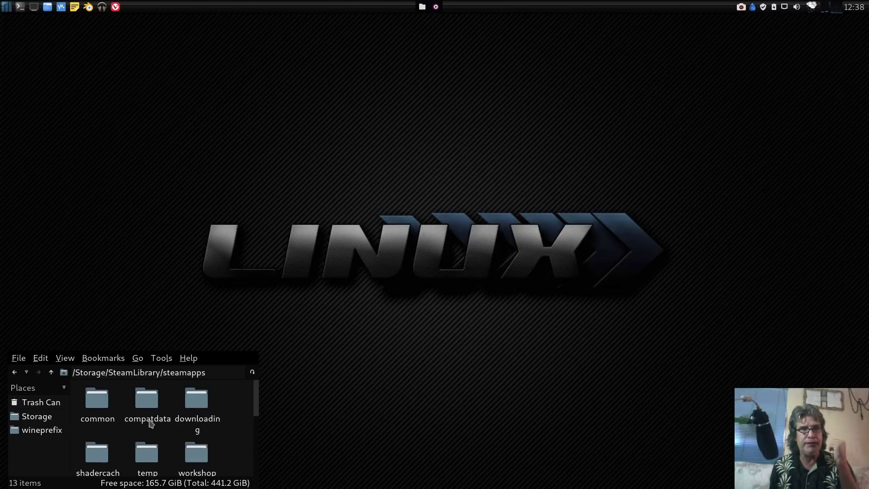
Open the first Proton 3.7 folder under common and go into its subfolder holding bin, lib and lib64.
double_click(90, 411)
click(204, 396)
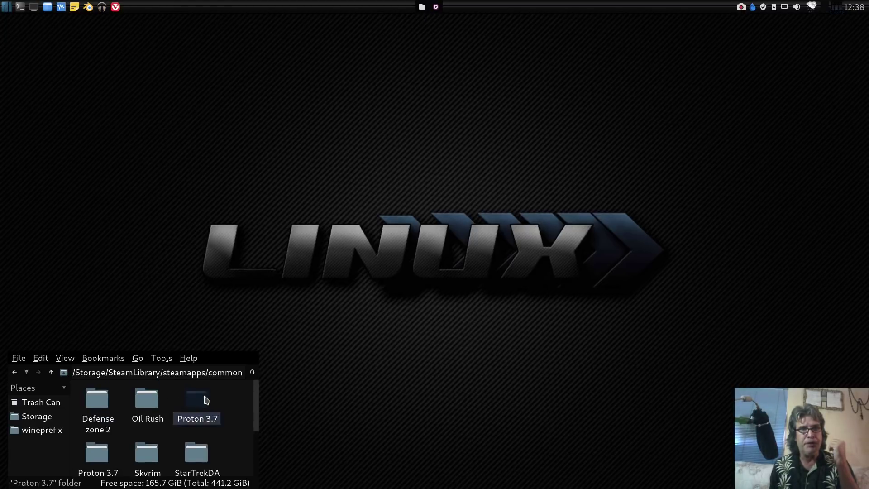
double_click(204, 397)
double_click(96, 404)
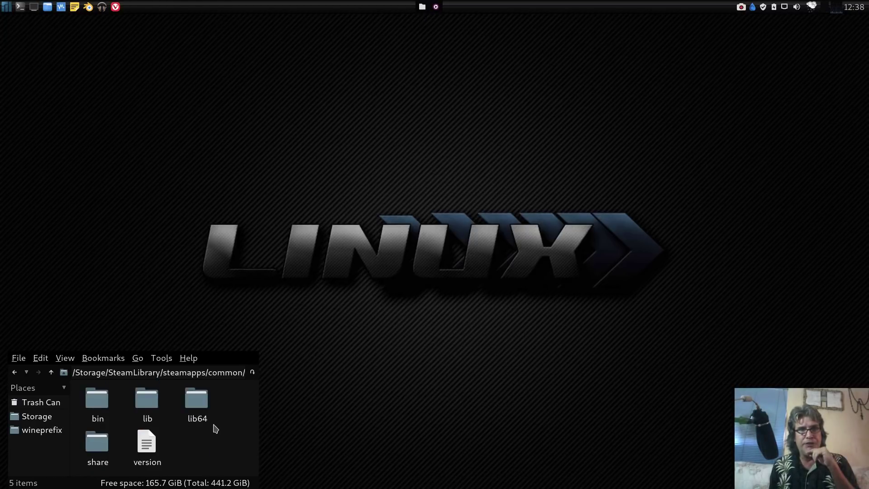
Examine the Wine files in Proton's bin folder and the contents of its lib folder.
click(100, 406)
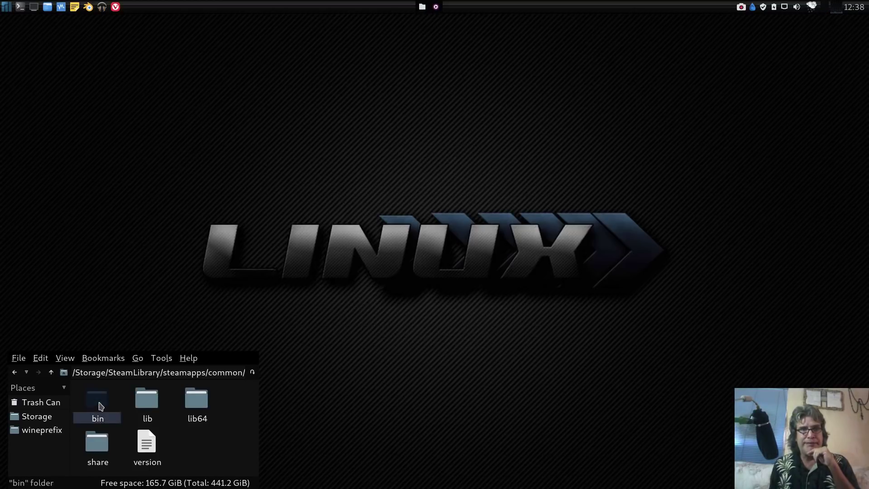
double_click(101, 405)
scroll(224, 427, down, 1)
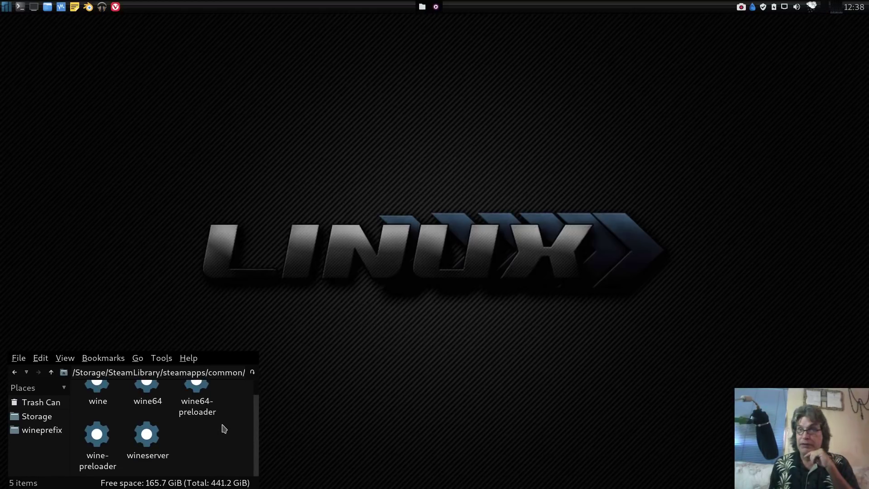
scroll(223, 428, up, 1)
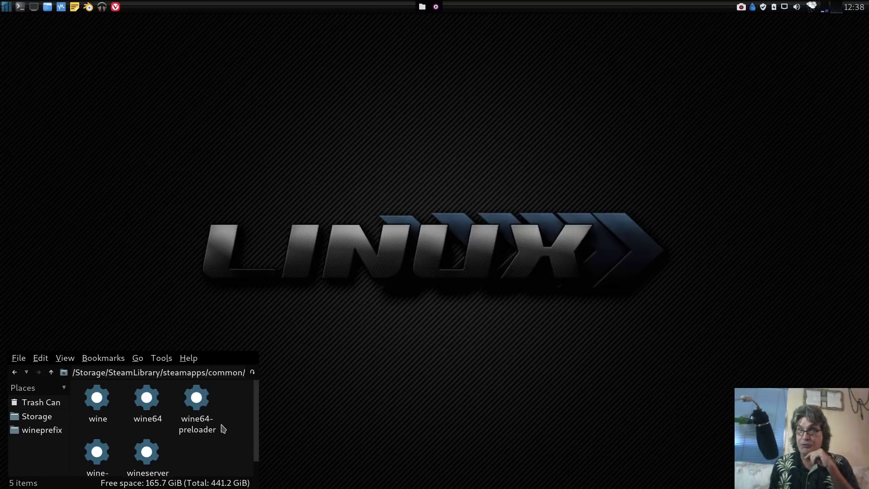
click(53, 374)
double_click(153, 407)
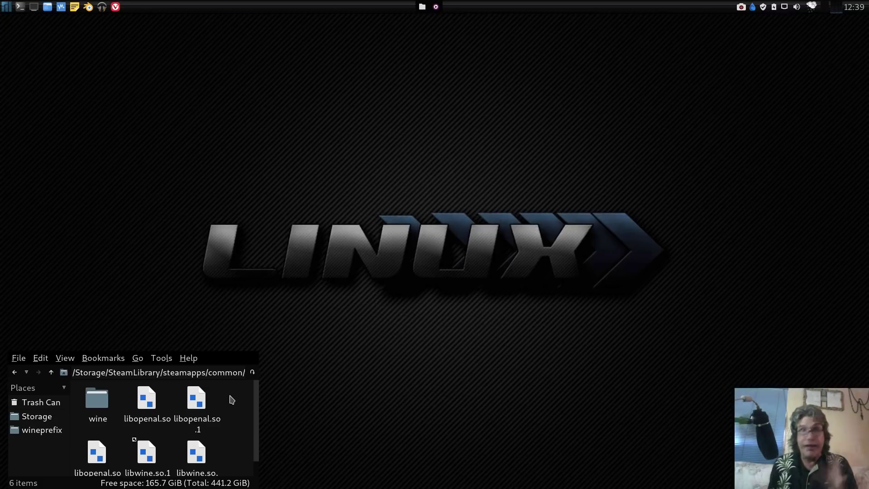
Check the -Silent option in the command of the Steam launcher entry and save the launcher.
click(5, 8)
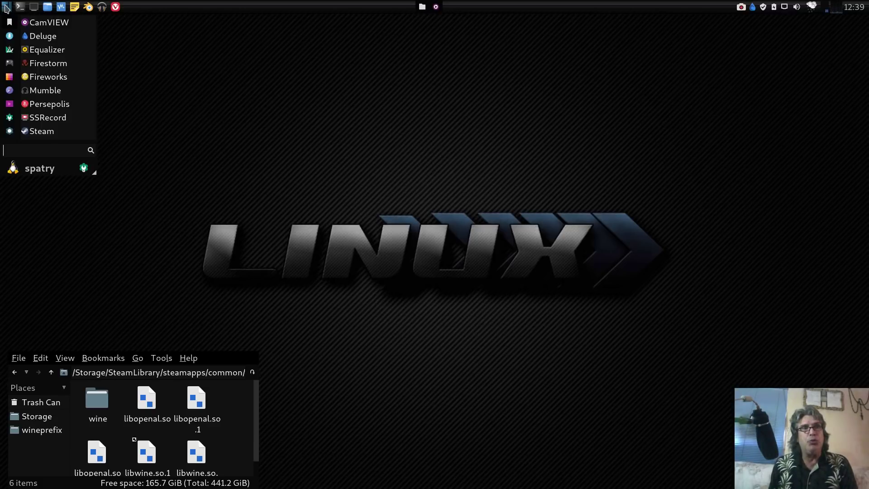
right_click(53, 136)
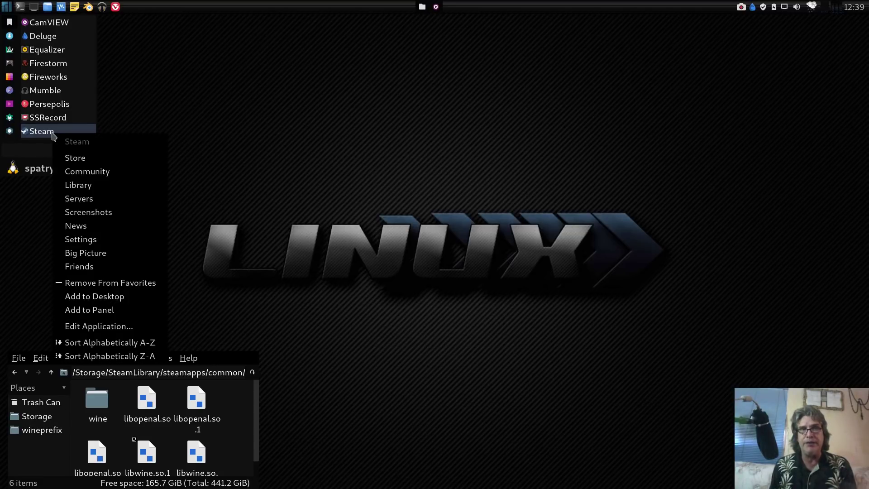
click(100, 326)
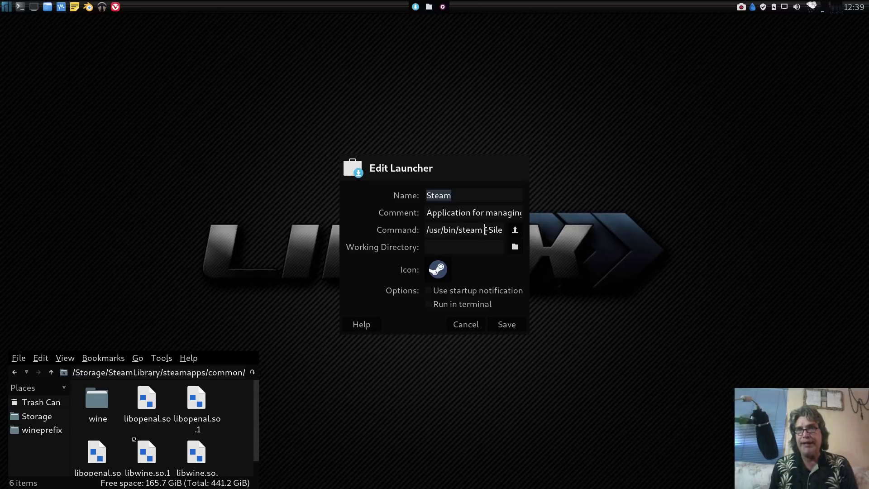
drag(486, 231, 470, 242)
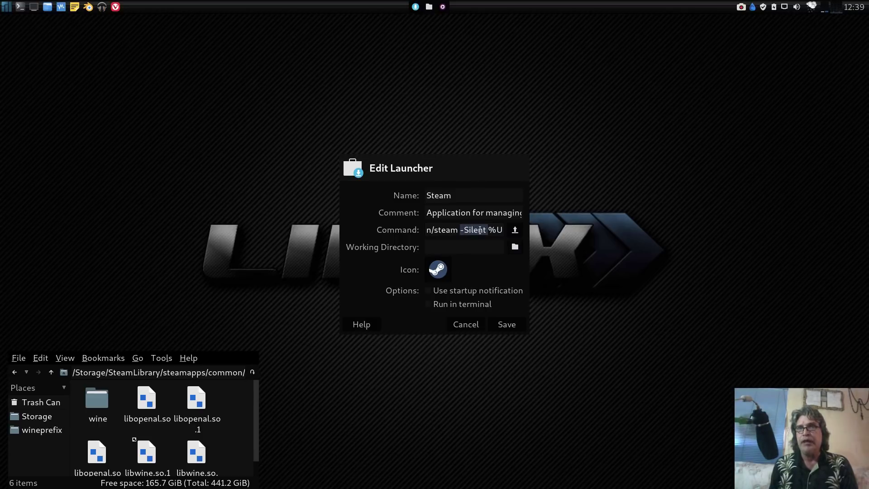
click(501, 324)
Launch Steam in the background and open its Settings window.
click(6, 6)
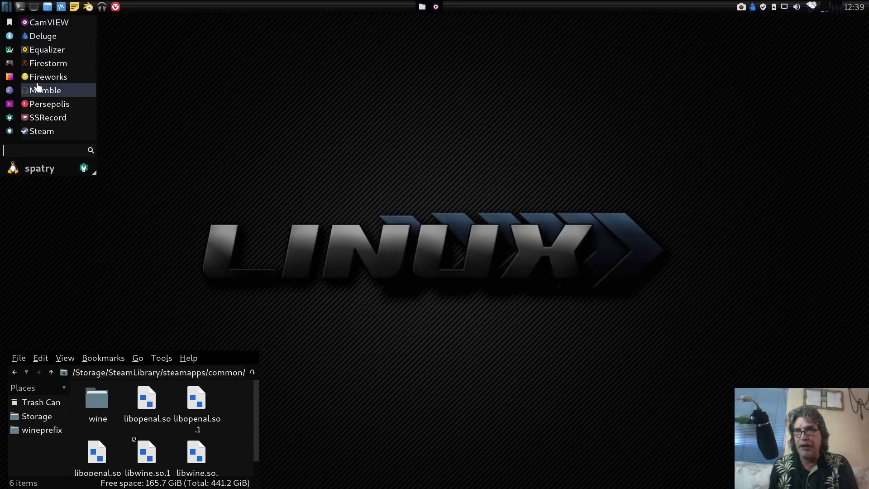
click(38, 134)
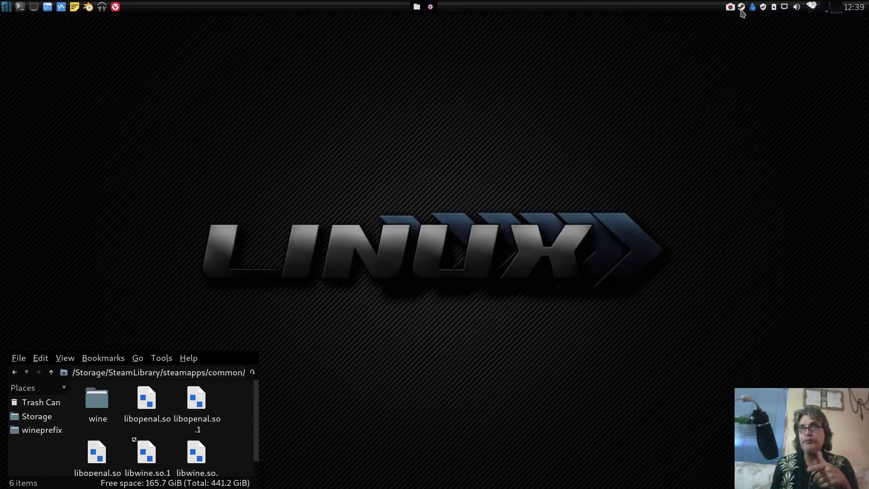
right_click(742, 11)
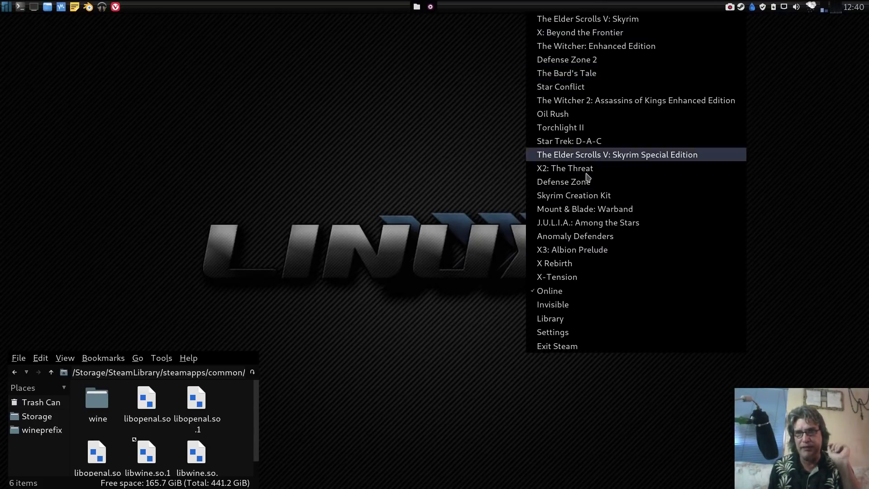
click(574, 304)
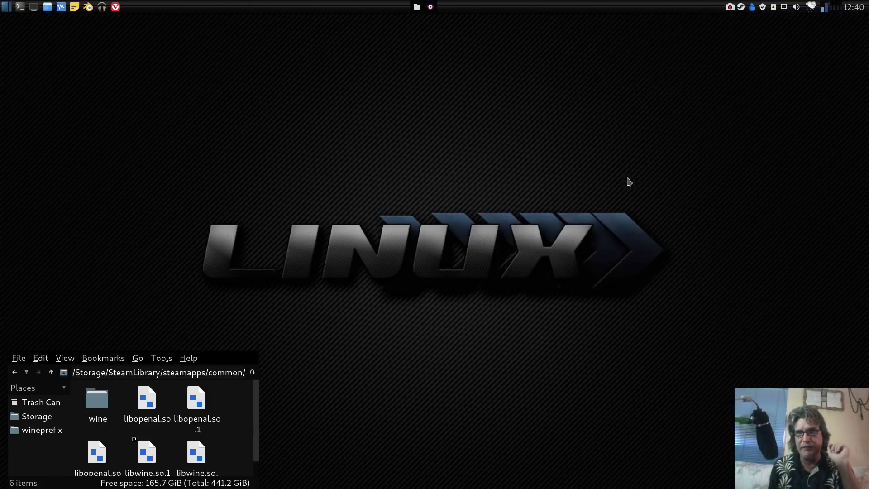
click(741, 7)
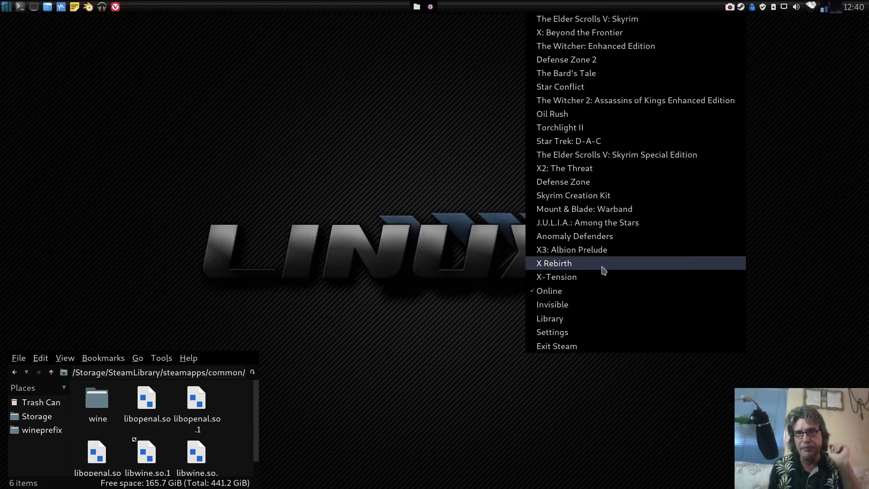
click(601, 334)
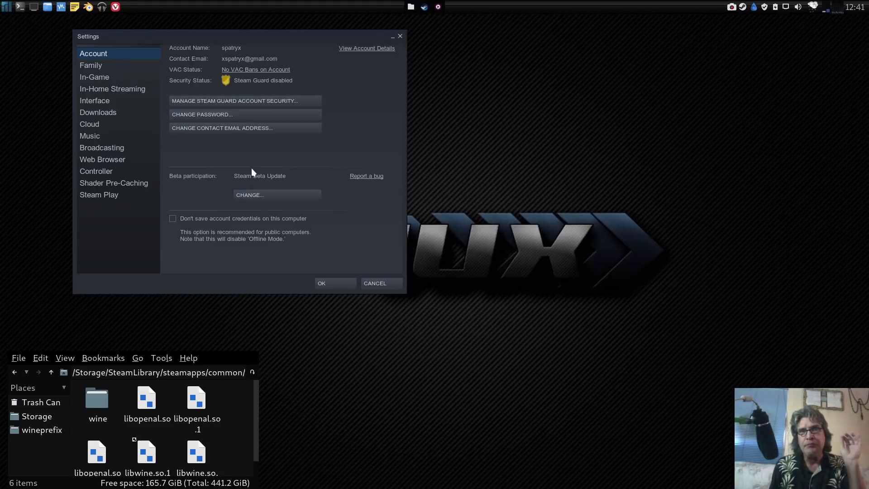
Review the beta participation choice and the Steam Play compatibility tool options, and close the settings without saving.
click(256, 194)
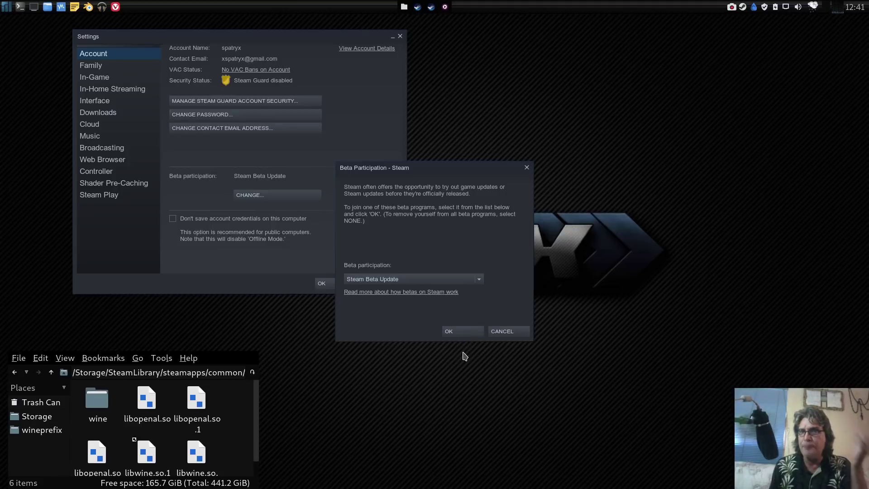
click(514, 332)
click(90, 193)
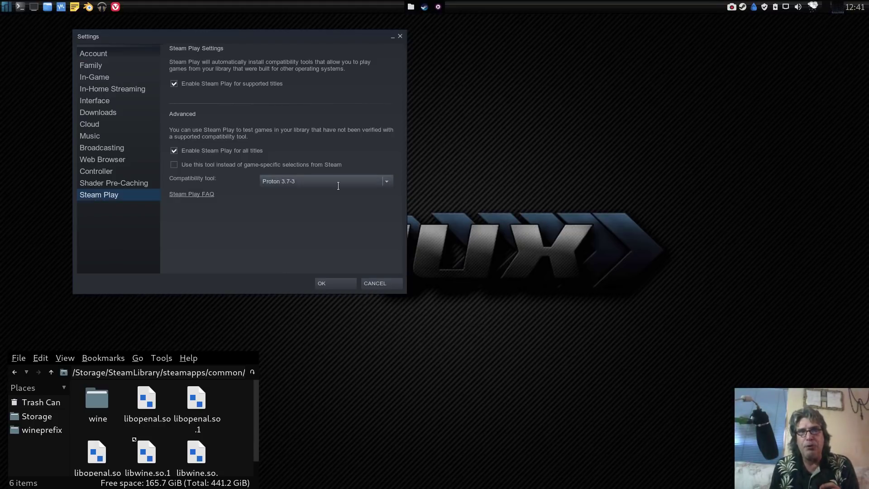
click(387, 180)
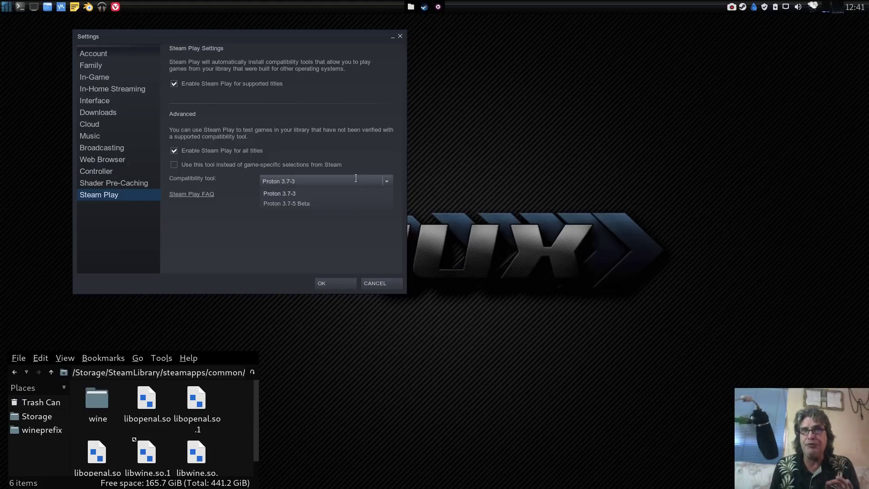
click(355, 184)
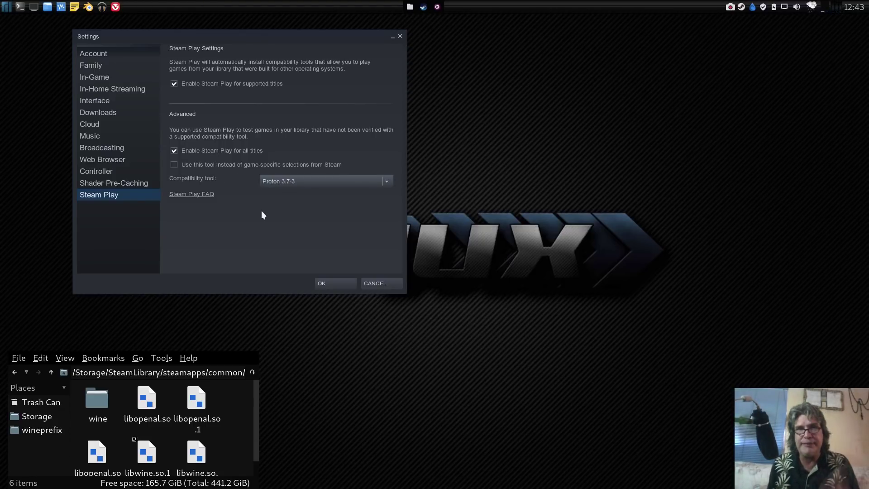
click(368, 284)
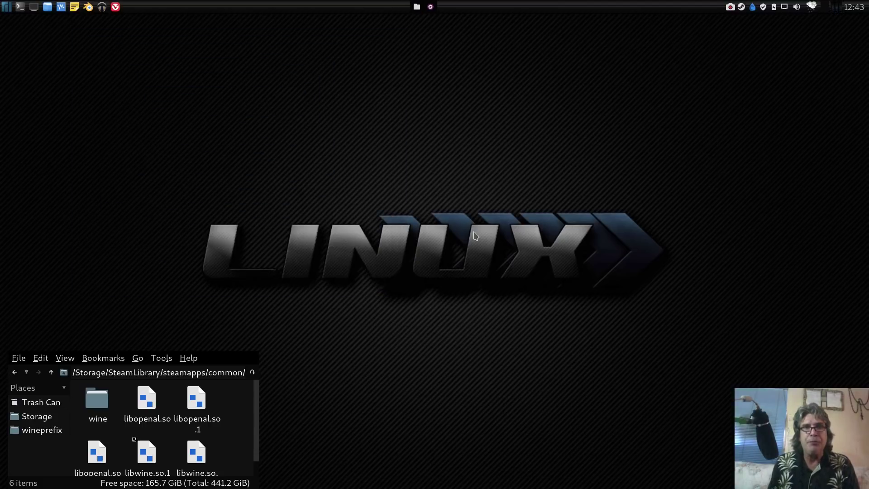
Open the Steam games library, view The Elder Scrolls V: Skyrim and look through the games list down to its end.
right_click(741, 7)
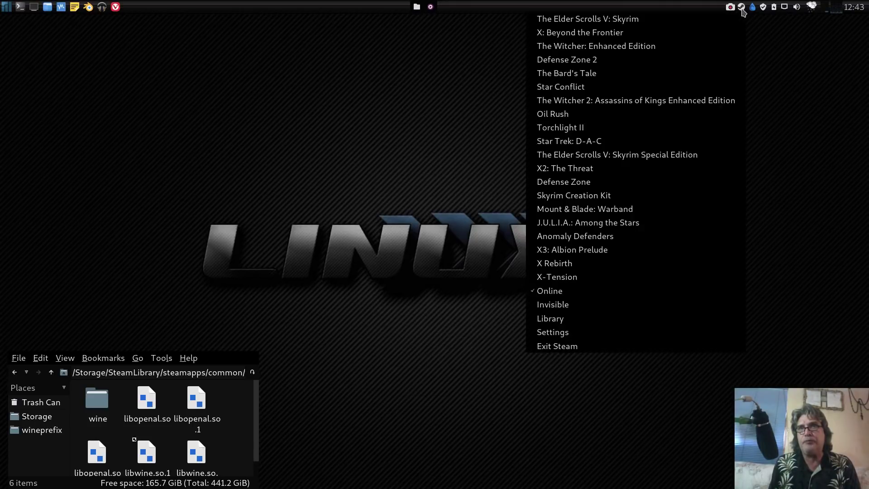
click(597, 320)
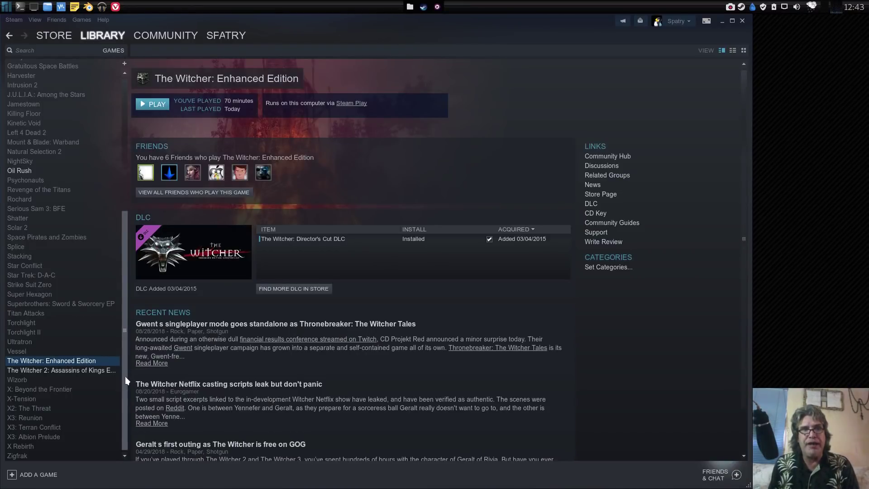
scroll(119, 313, up, 5)
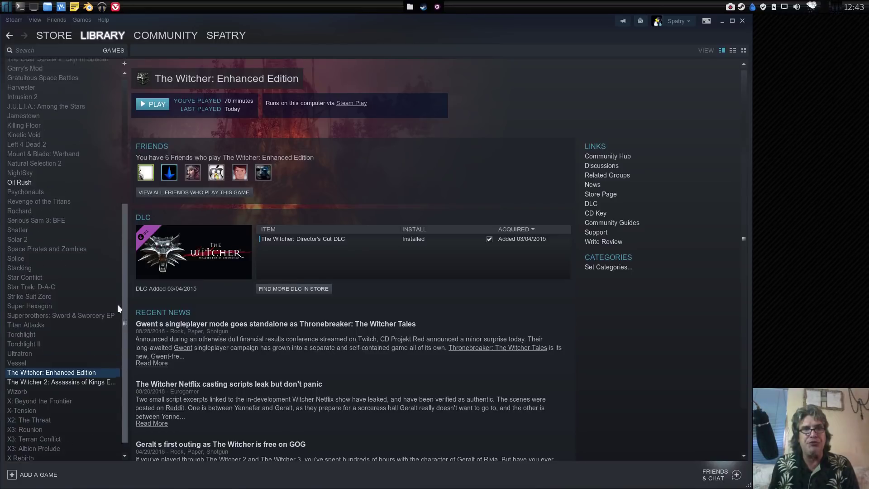
click(109, 242)
click(107, 225)
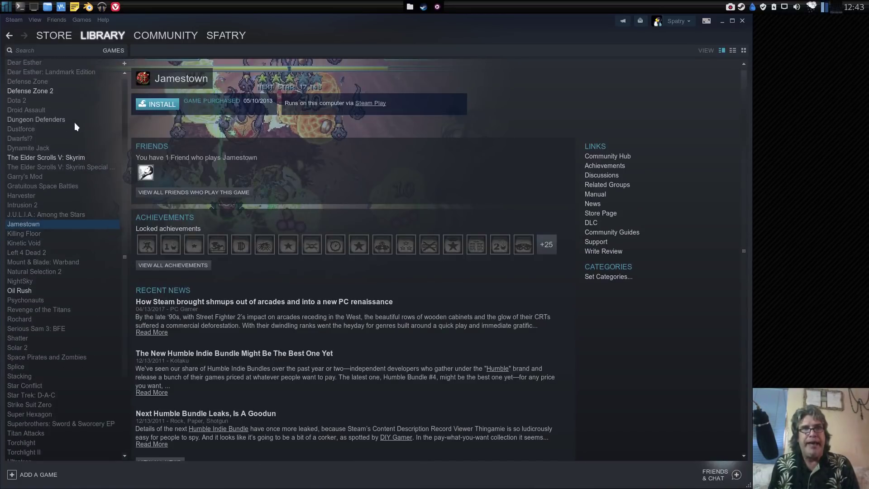
click(44, 159)
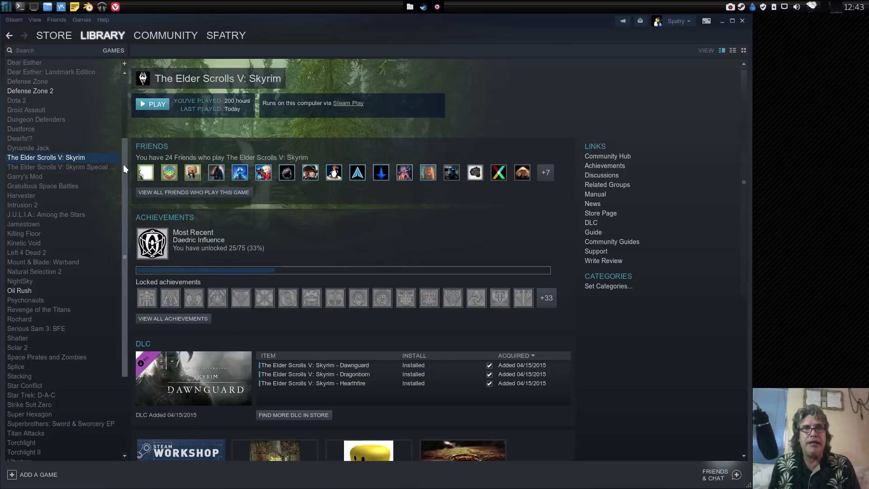
drag(123, 165, 125, 271)
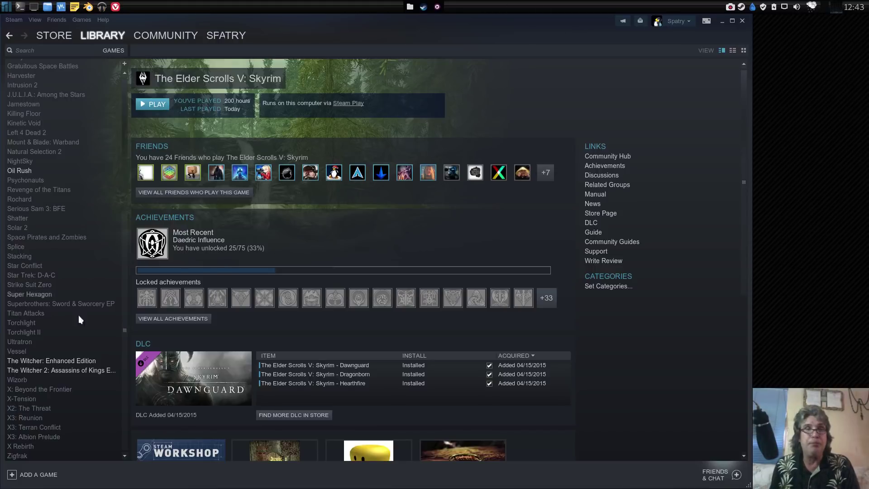
Launch The Witcher: Enhanced Edition from the library, accept its tutorial messages and pick up the sword in the courtyard.
right_click(64, 361)
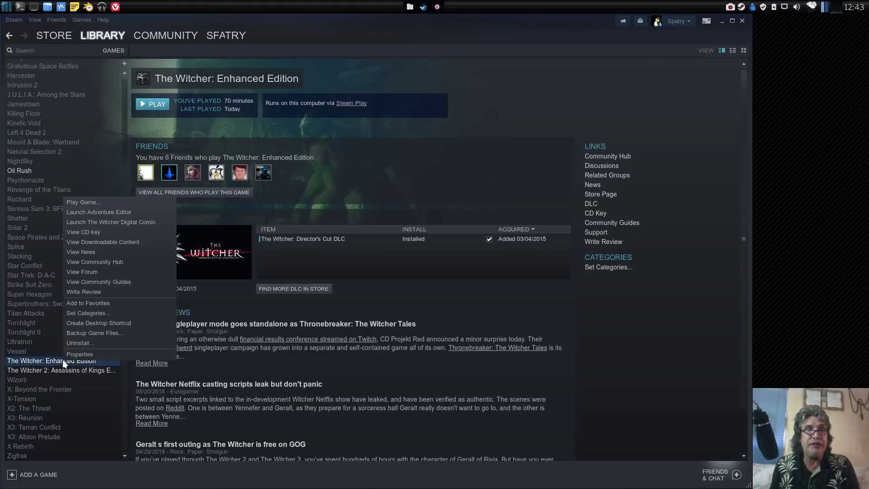
click(106, 202)
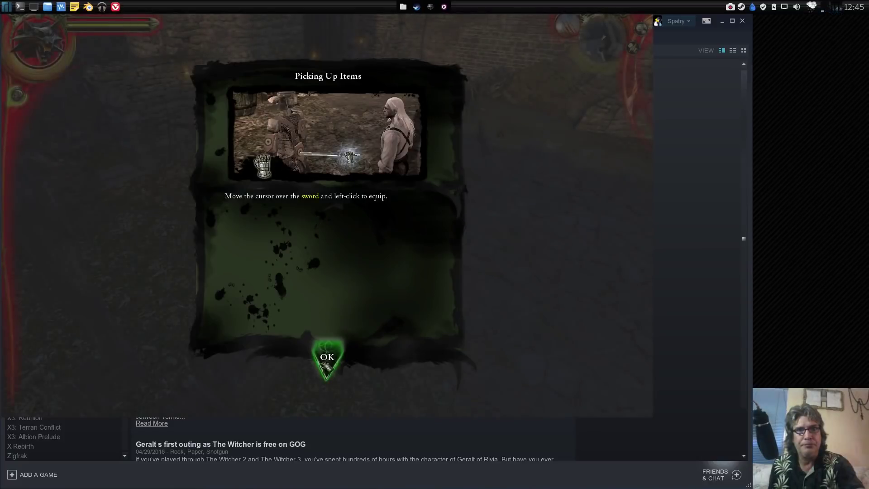
click(327, 357)
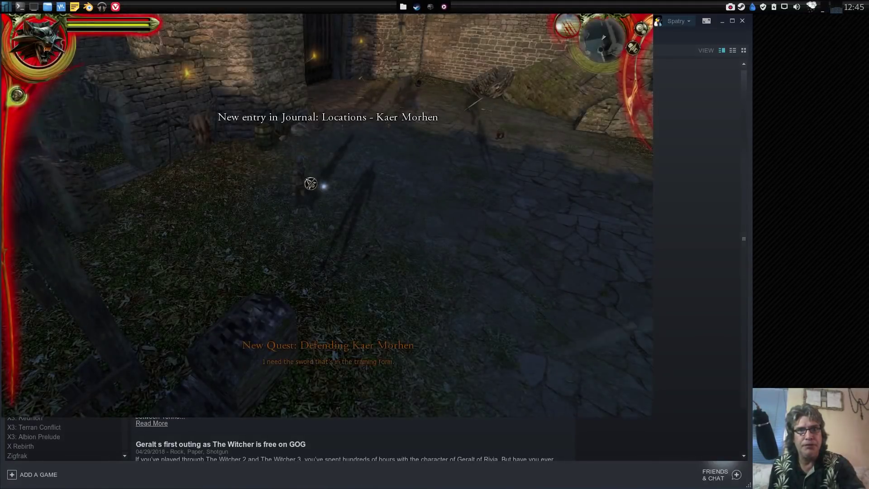
scroll(311, 183, up, 3)
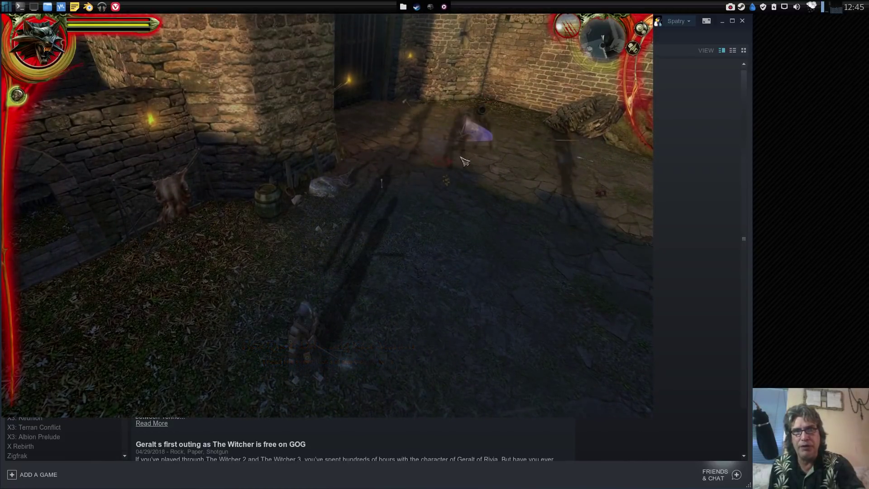
click(336, 366)
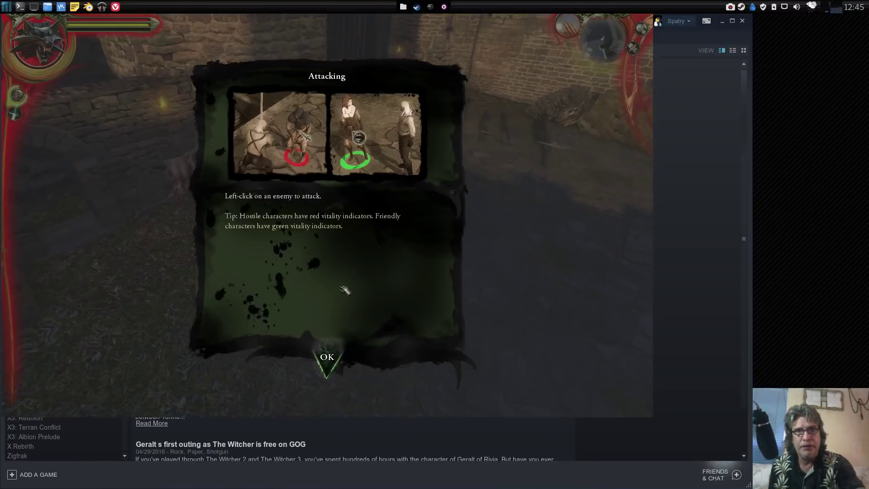
click(327, 357)
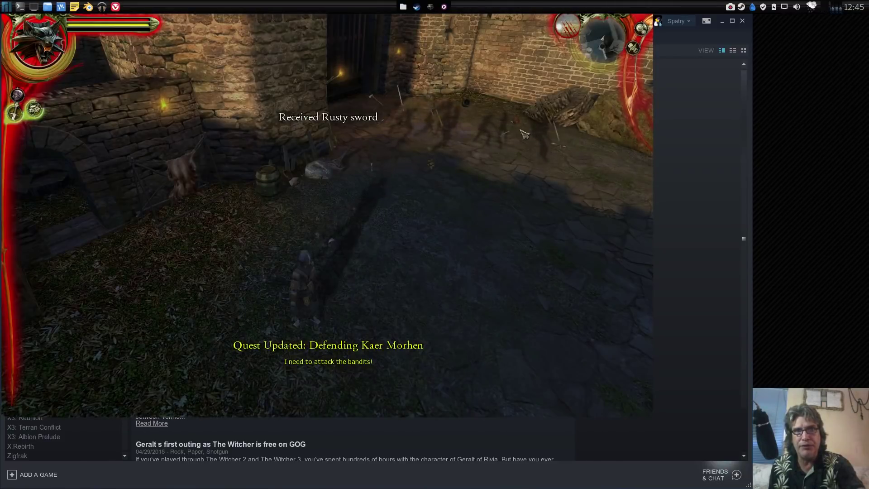
Approach and attack the Salamandra bandits in the Kaer Morhen courtyard.
click(448, 122)
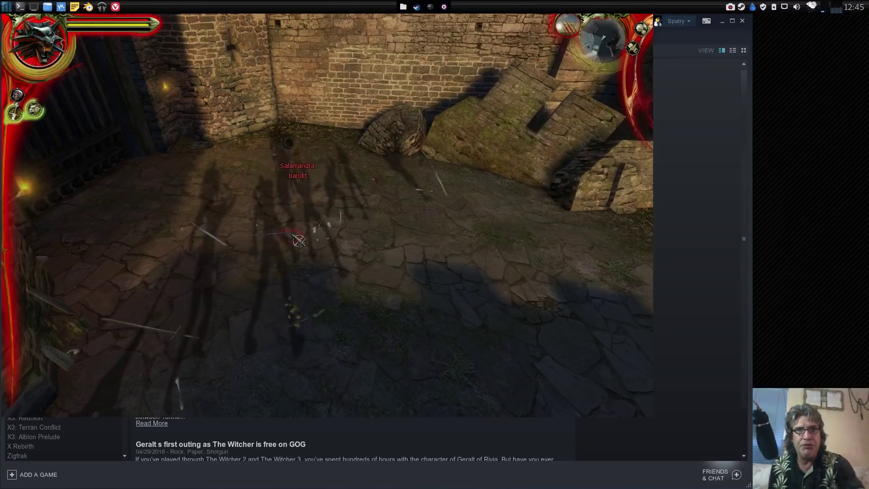
click(299, 225)
click(299, 225)
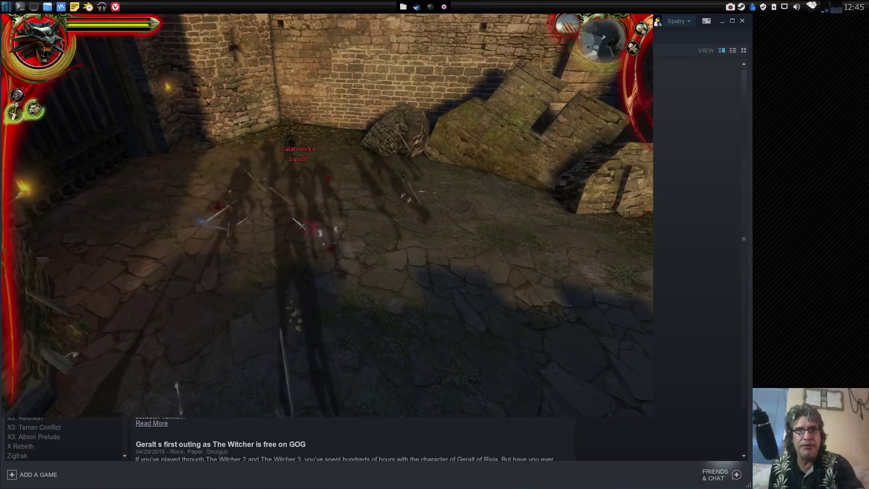
click(303, 250)
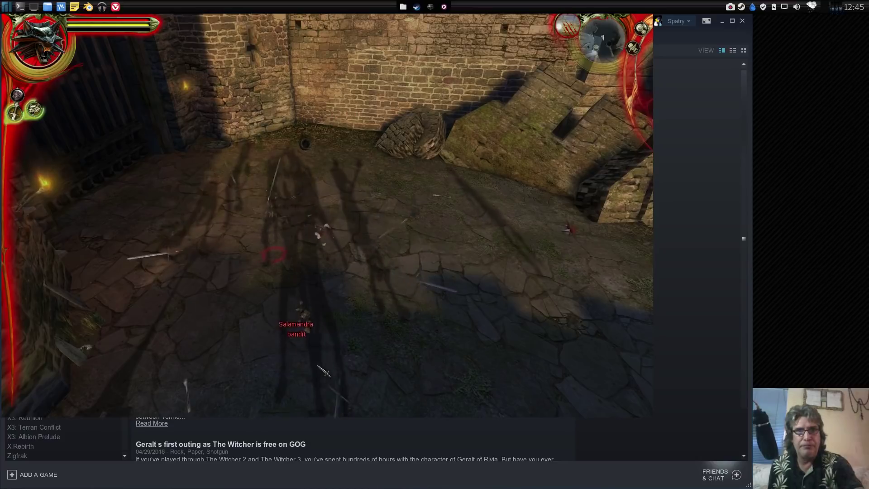
click(455, 190)
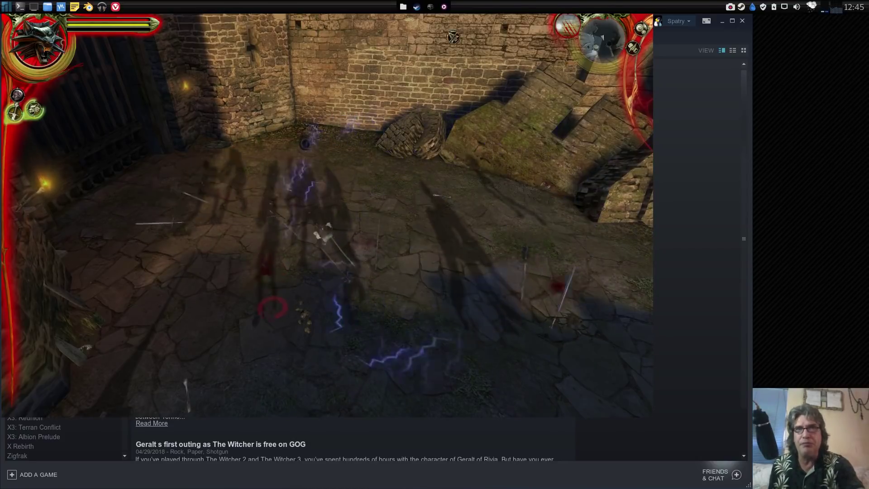
Close The Witcher's game window and confirm quitting the game.
right_click(419, 7)
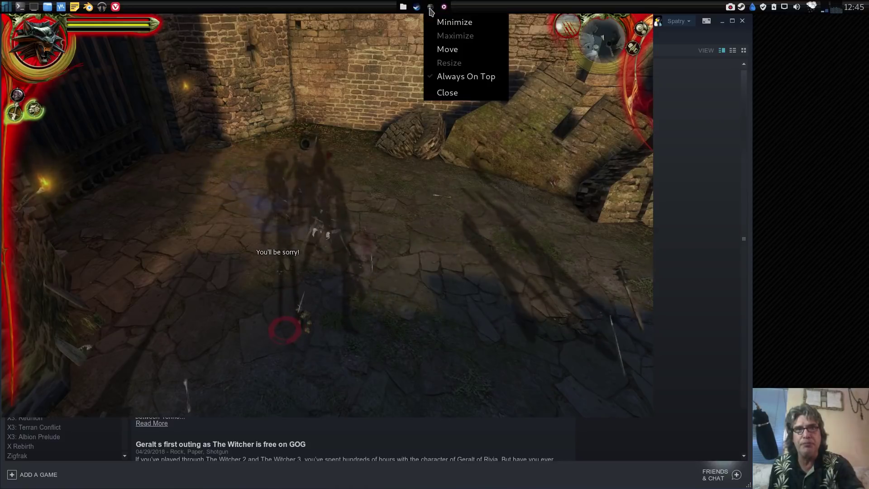
click(446, 94)
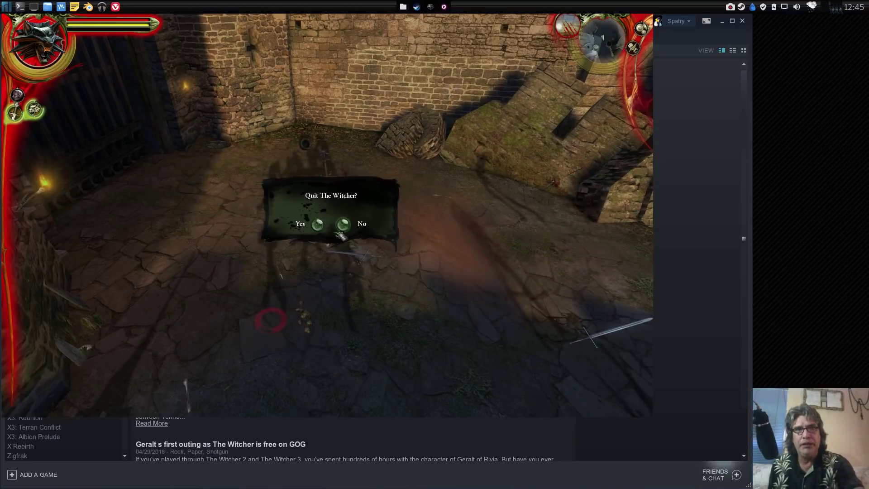
click(320, 226)
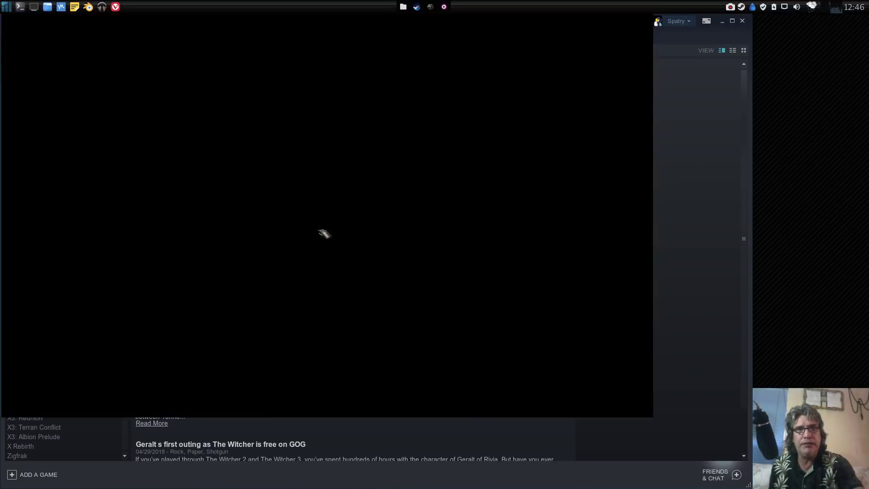
Launch The Elder Scrolls V: Skyrim, review its graphics options, accept them and start playing.
right_click(741, 7)
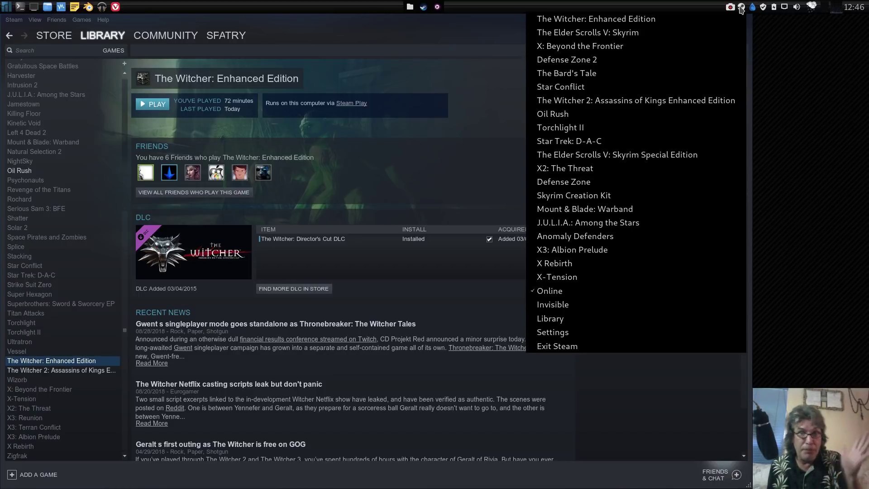
click(625, 32)
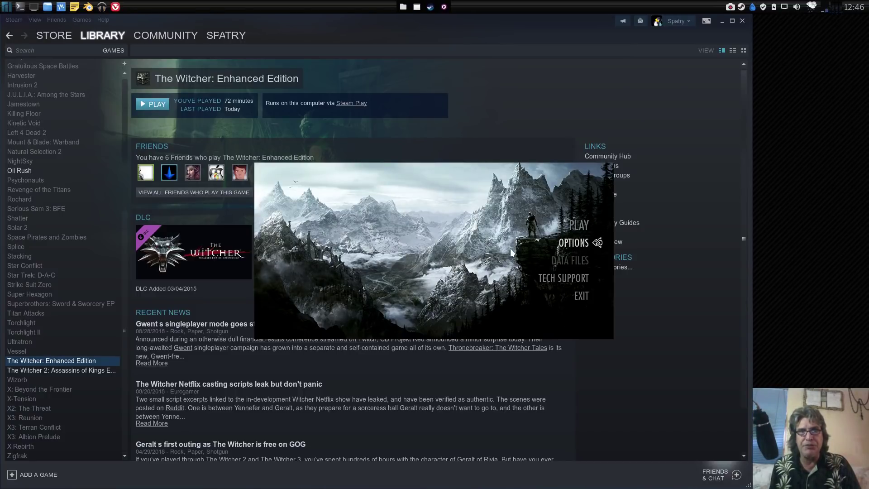
click(567, 243)
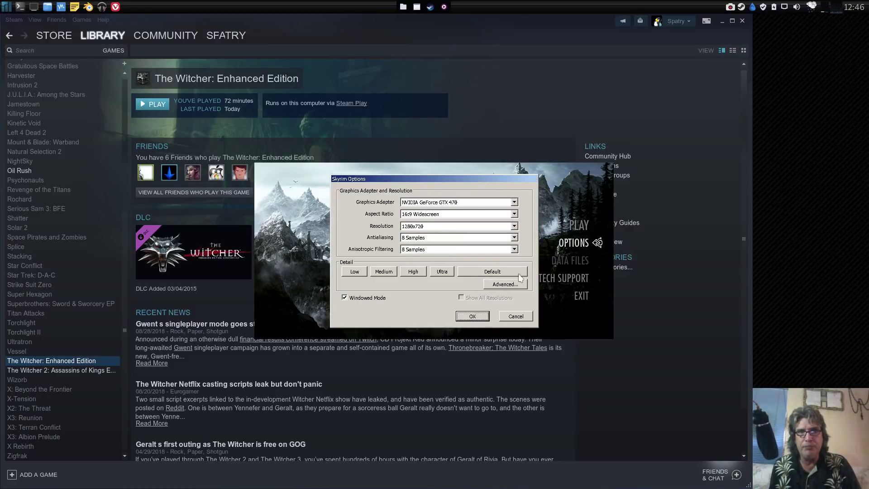
click(471, 317)
click(579, 222)
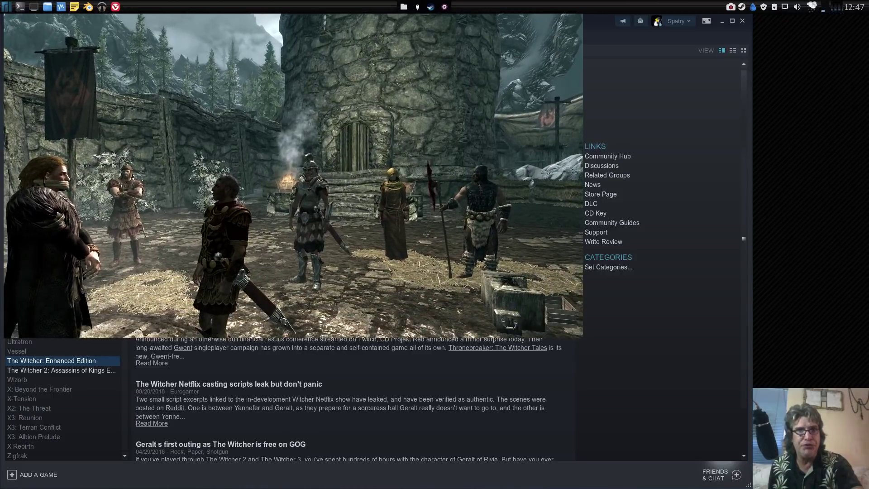
Pause Skyrim, dismiss the Quest Journal help and quit the game to the desktop.
key(Escape)
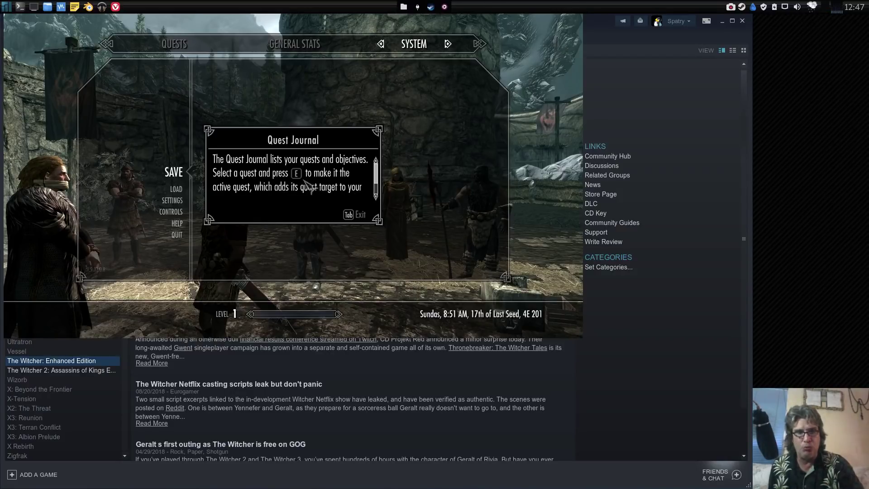
click(357, 222)
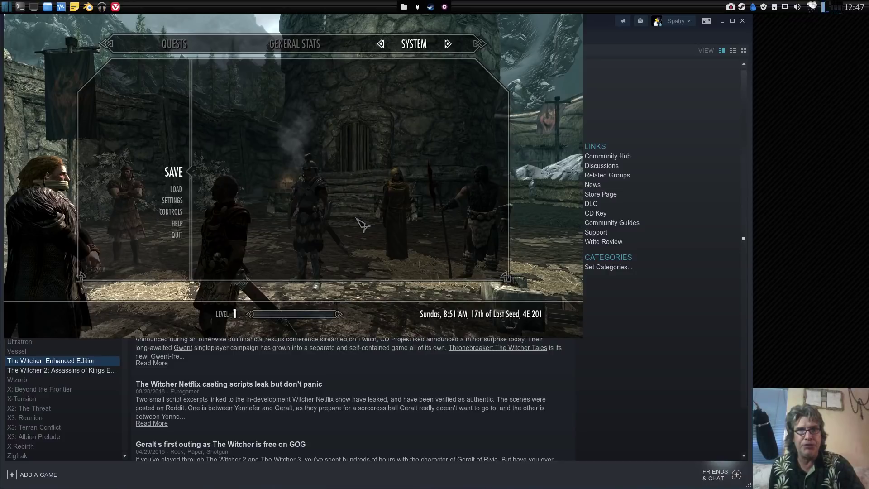
click(177, 240)
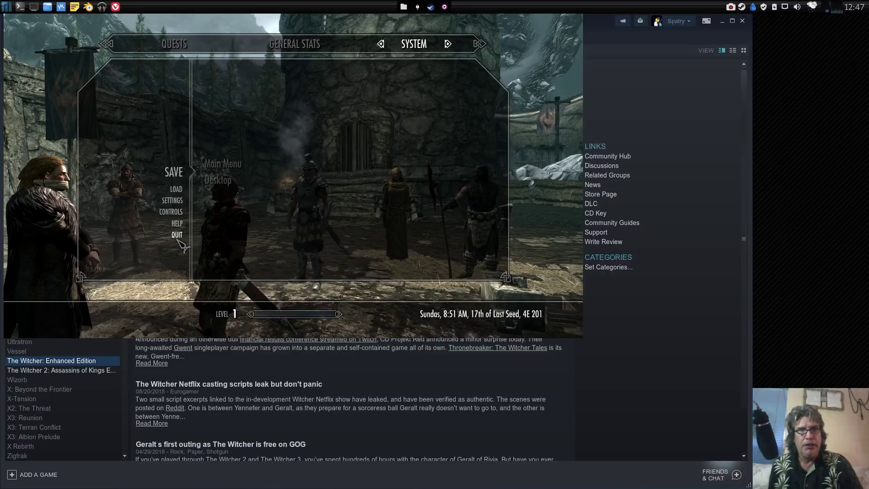
click(221, 165)
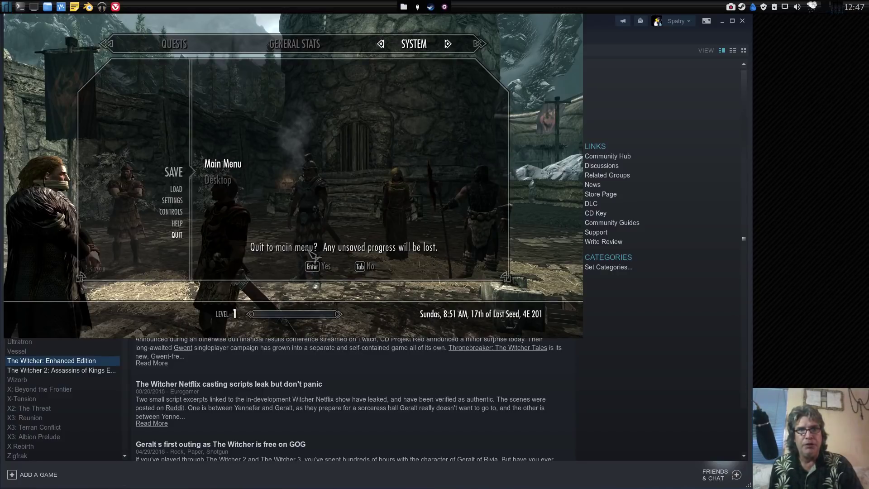
click(363, 272)
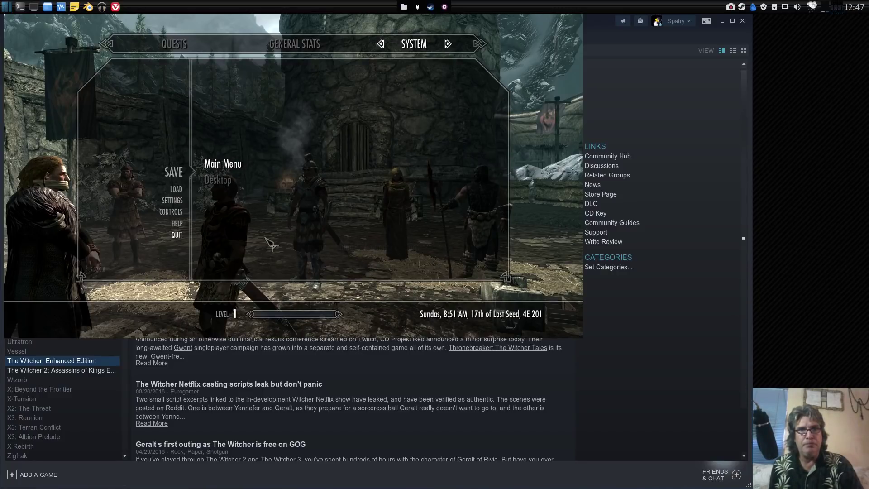
click(219, 181)
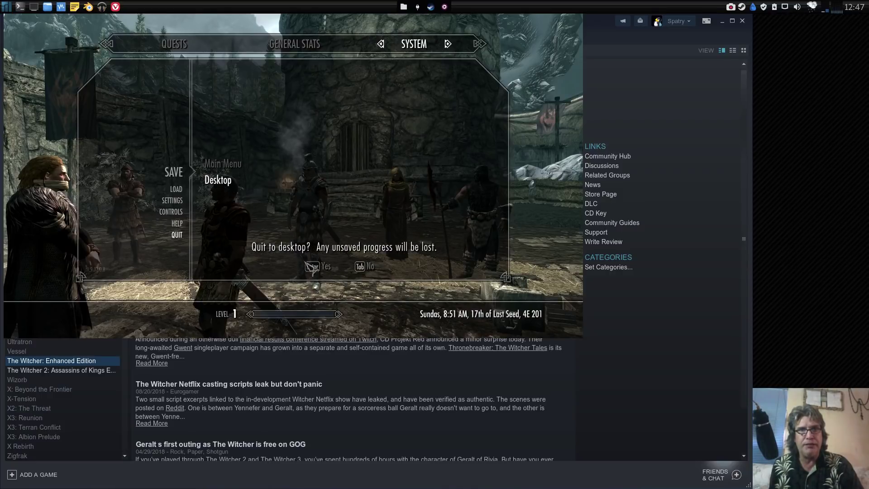
click(317, 268)
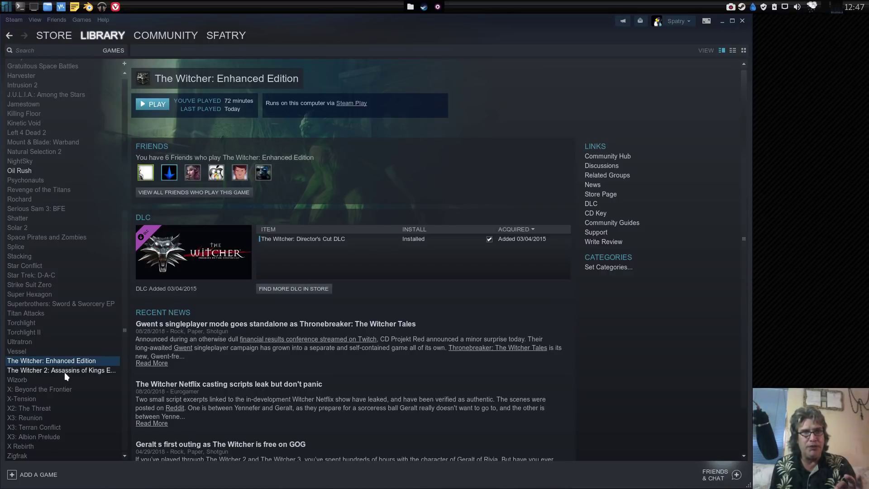
View The Elder Scrolls V: Skyrim Special Edition in the Steam games library.
scroll(43, 308, up, 8)
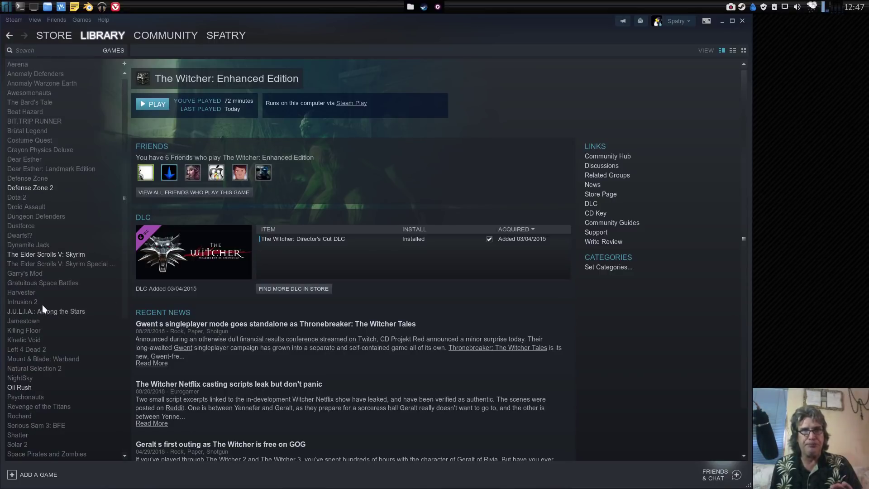
click(61, 264)
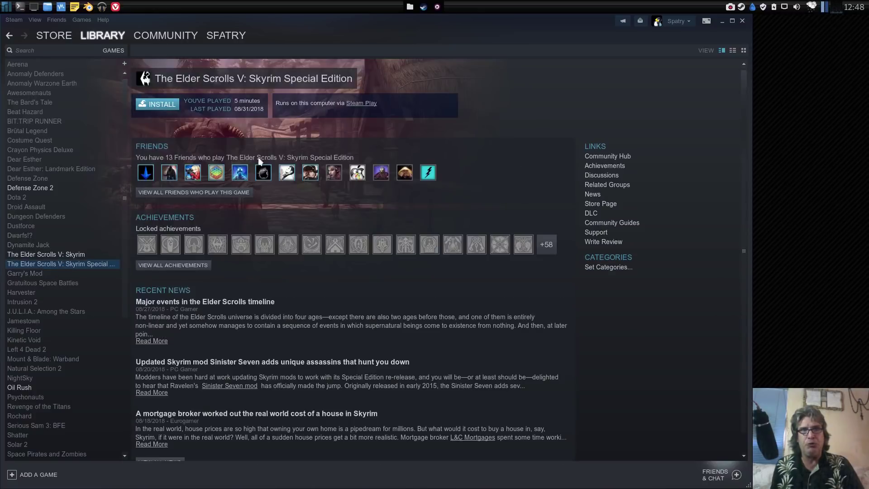